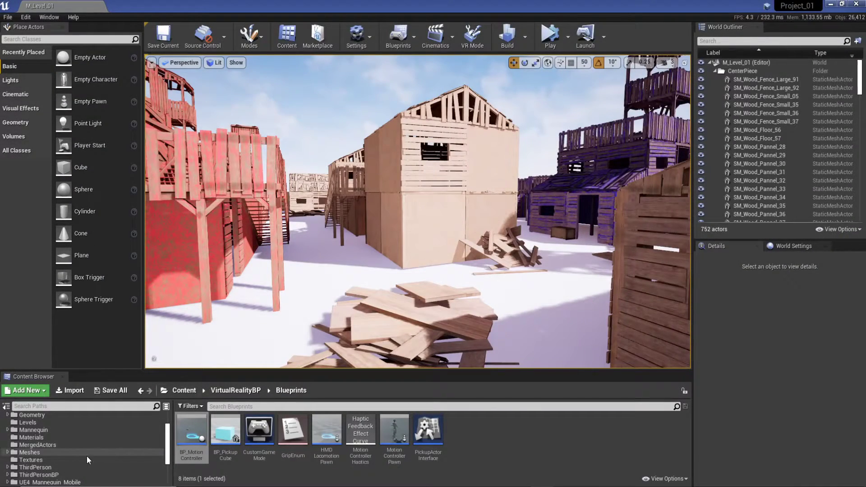
{"action": "left_click", "coordinate": [606, 33]}
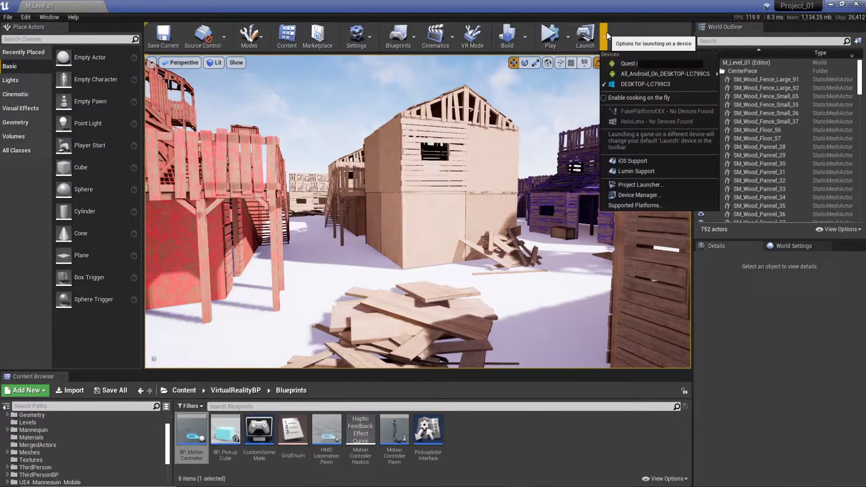
{"action": "left_click", "coordinate": [653, 185]}
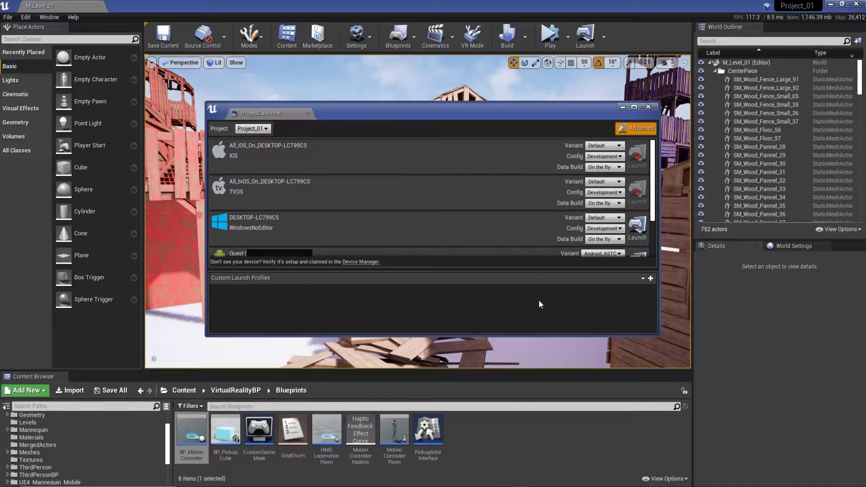
{"action": "scroll", "coordinate": [631, 203], "scroll_direction": "down", "scroll_amount": 2}
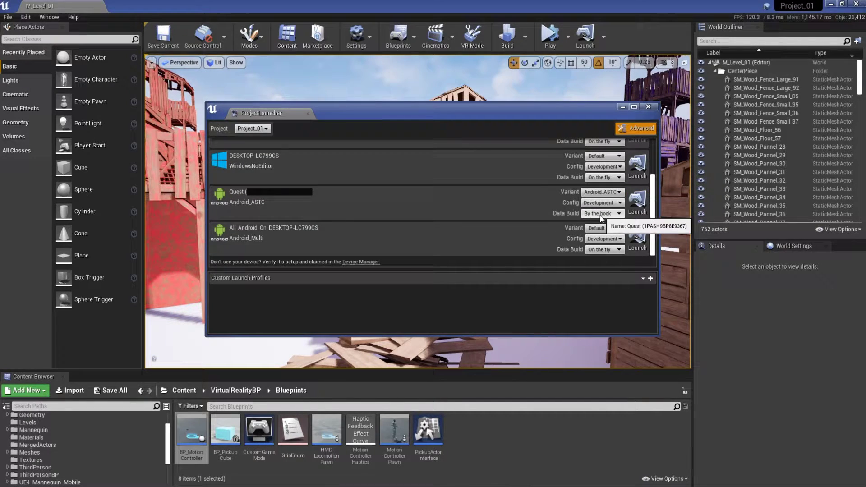
{"action": "left_click", "coordinate": [637, 201]}
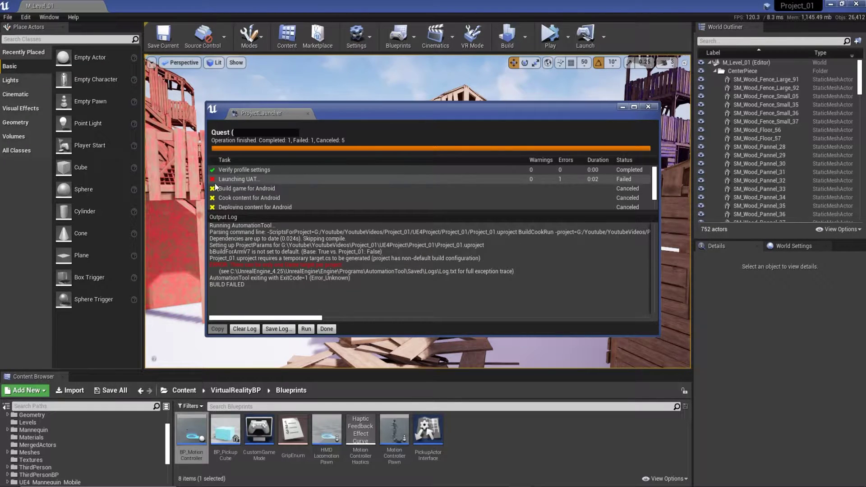
Read the 'only one Game target per project' error and close the failed build results.
{"action": "mouse_move", "coordinate": [241, 268]}
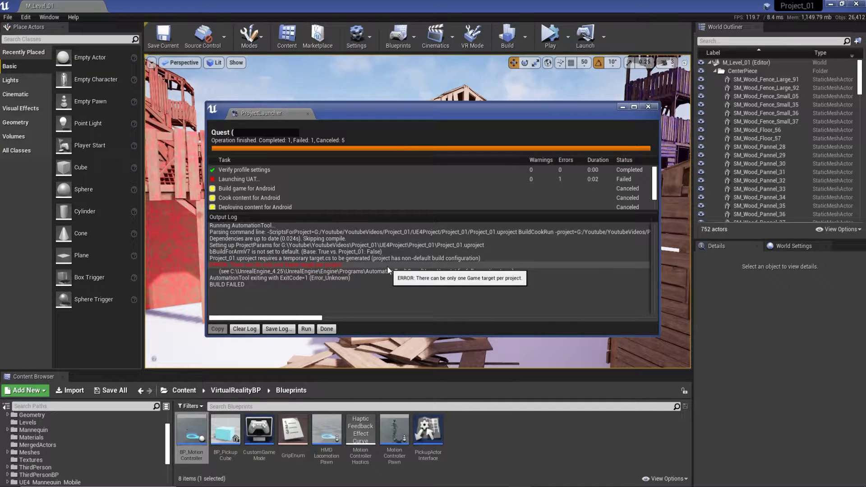
{"action": "left_click", "coordinate": [330, 332]}
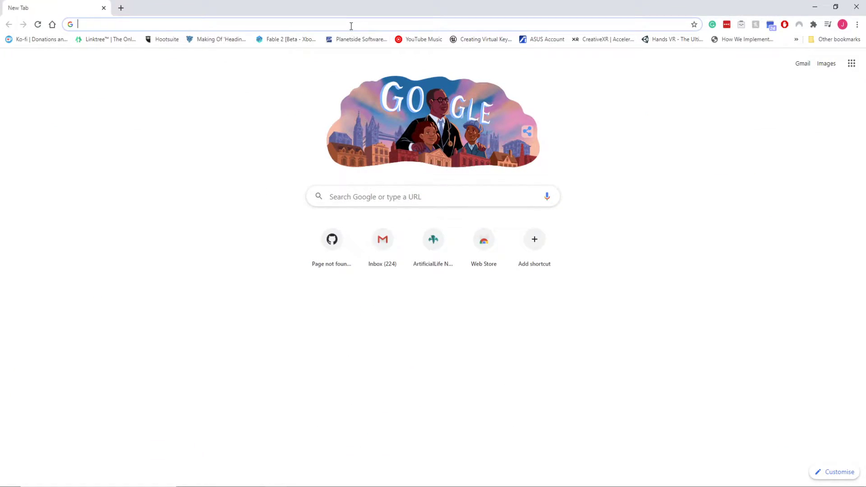
Google 'ue4 there can be only one game target per project', read the AnswerHub answer, and return.
{"action": "left_click", "coordinate": [349, 28]}
{"action": "type", "text": "ue4"}
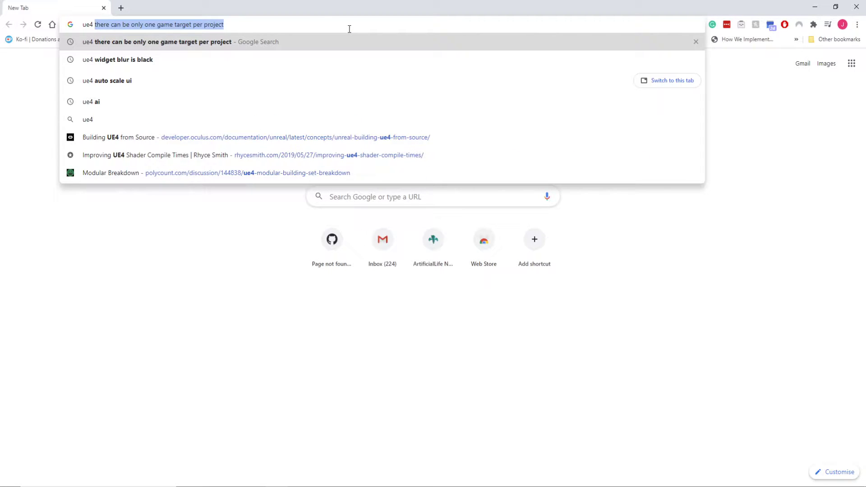
{"action": "key", "text": "Return"}
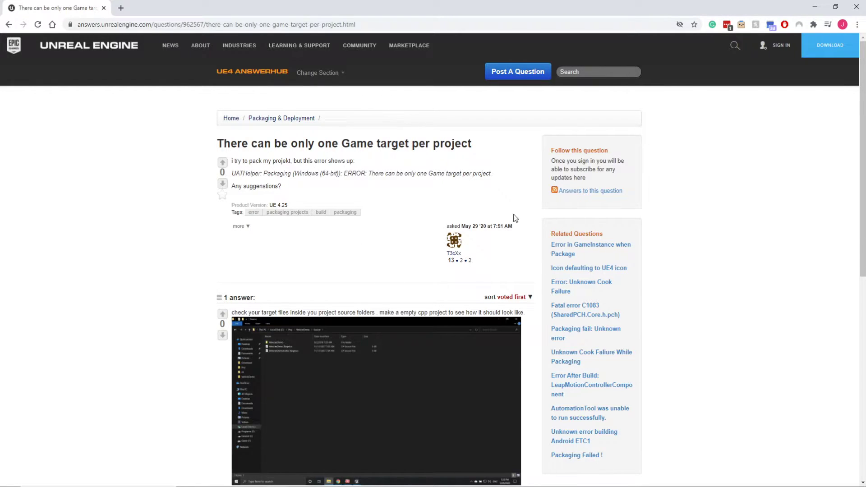
{"action": "scroll", "coordinate": [455, 189], "scroll_direction": "down", "scroll_amount": 3}
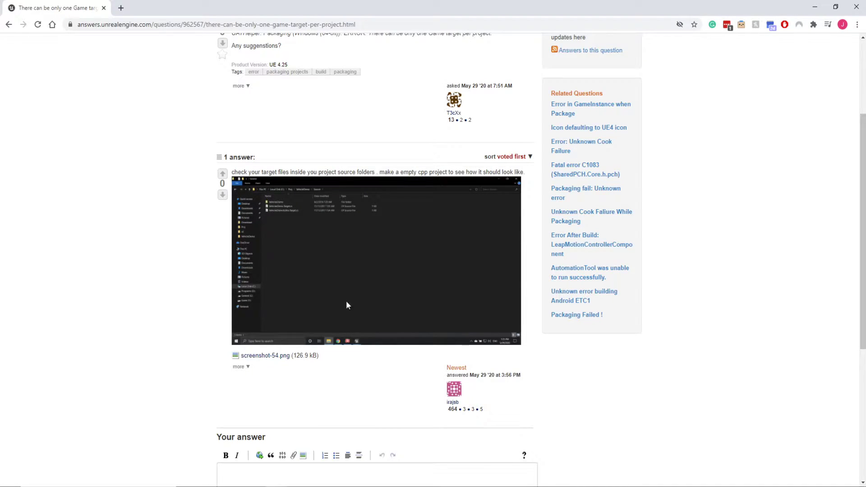
{"action": "scroll", "coordinate": [404, 232], "scroll_direction": "up", "scroll_amount": 3}
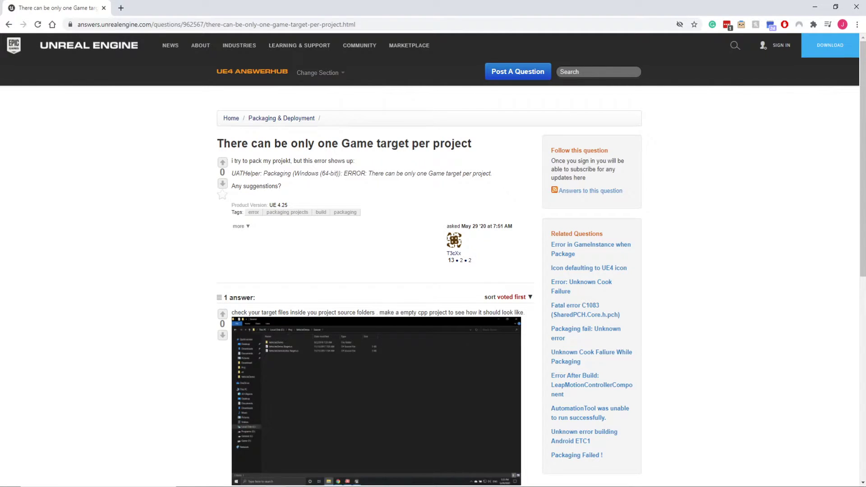
{"action": "left_click", "coordinate": [9, 24]}
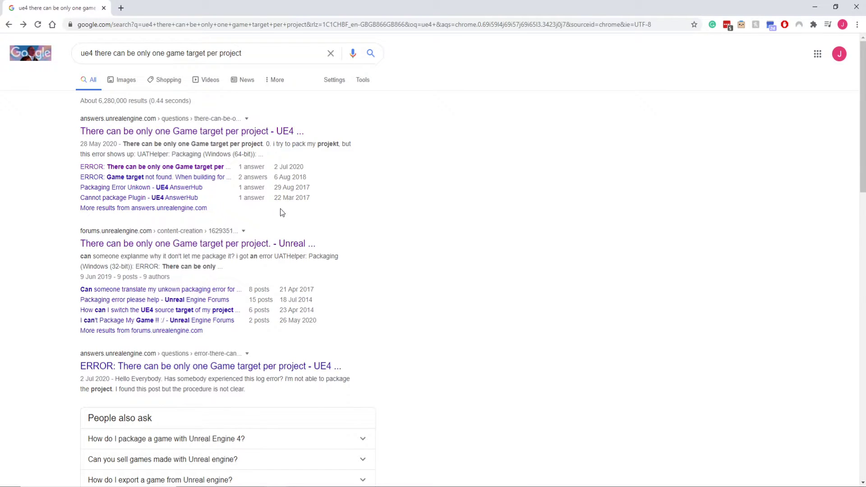
Read the Unreal forum thread's replies recommending deleting old Intermediate\Source files.
{"action": "left_click", "coordinate": [221, 244]}
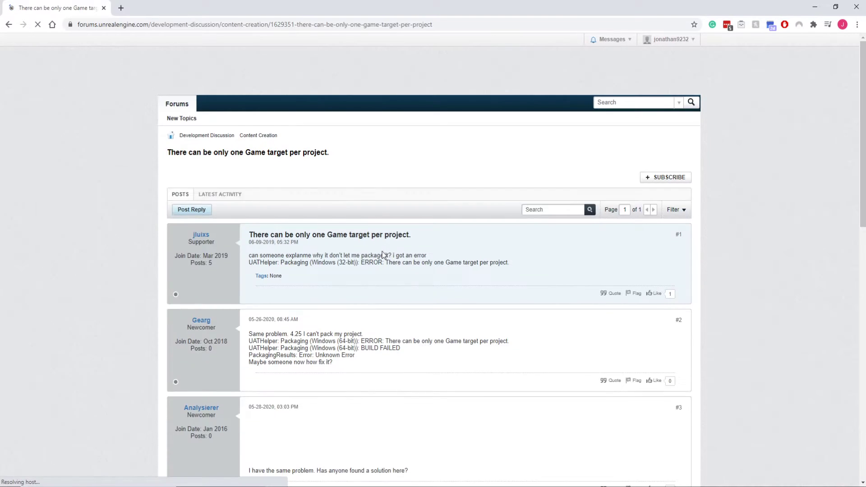
{"action": "scroll", "coordinate": [526, 247], "scroll_direction": "down", "scroll_amount": 2}
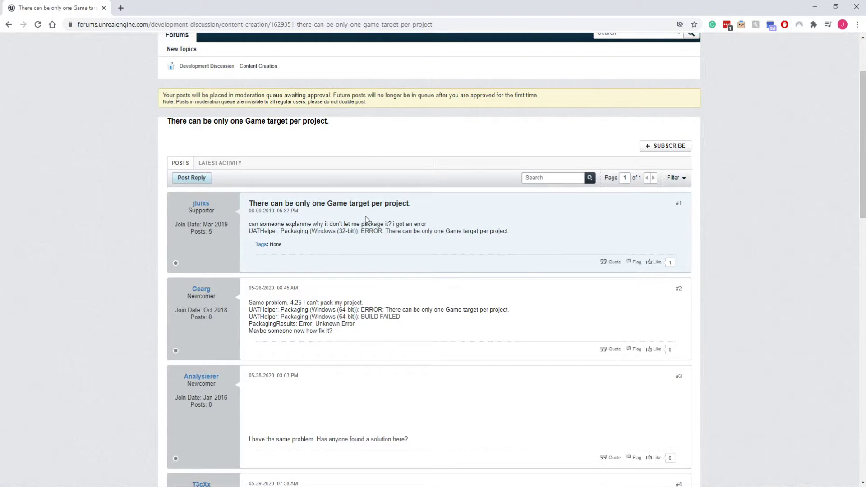
{"action": "scroll", "coordinate": [452, 268], "scroll_direction": "down", "scroll_amount": 4}
{"action": "scroll", "coordinate": [414, 273], "scroll_direction": "down", "scroll_amount": 2}
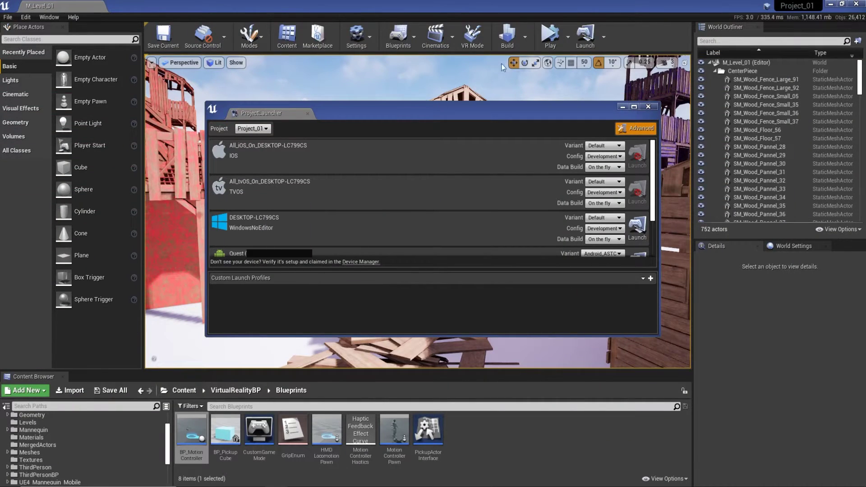
Close Project Launcher and reveal BP_MotionController's Blueprints folder in File Explorer.
{"action": "left_click", "coordinate": [648, 106]}
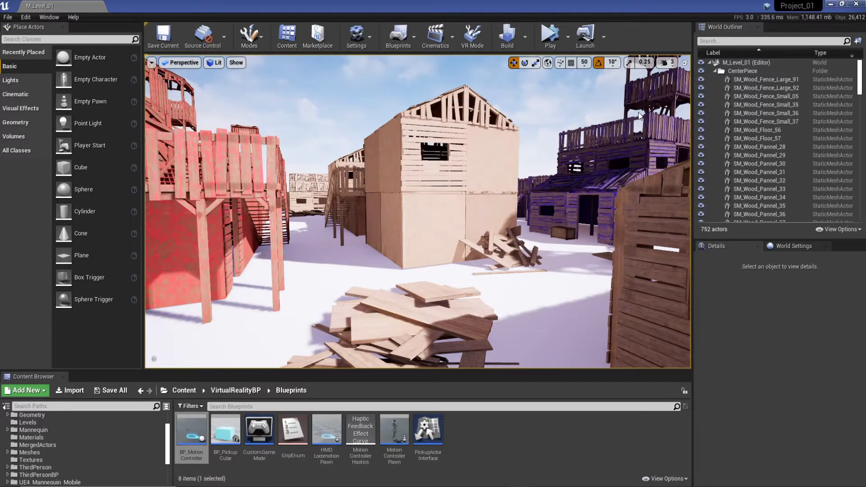
{"action": "left_click_drag", "start_coordinate": [498, 369], "coordinate": [498, 253]}
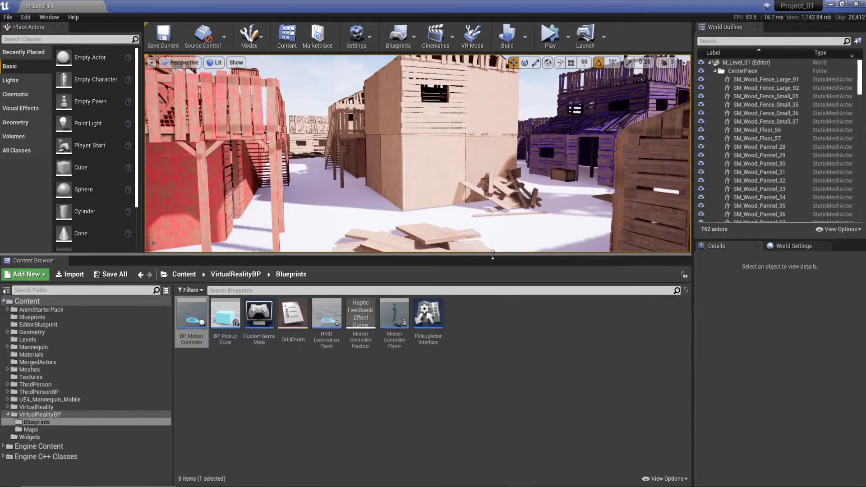
{"action": "right_click", "coordinate": [195, 313]}
{"action": "mouse_move", "coordinate": [253, 138]}
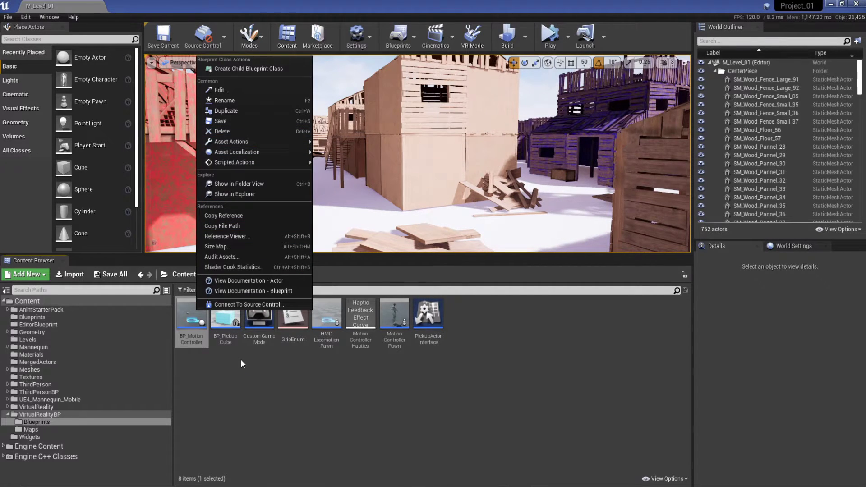
{"action": "left_click", "coordinate": [207, 353]}
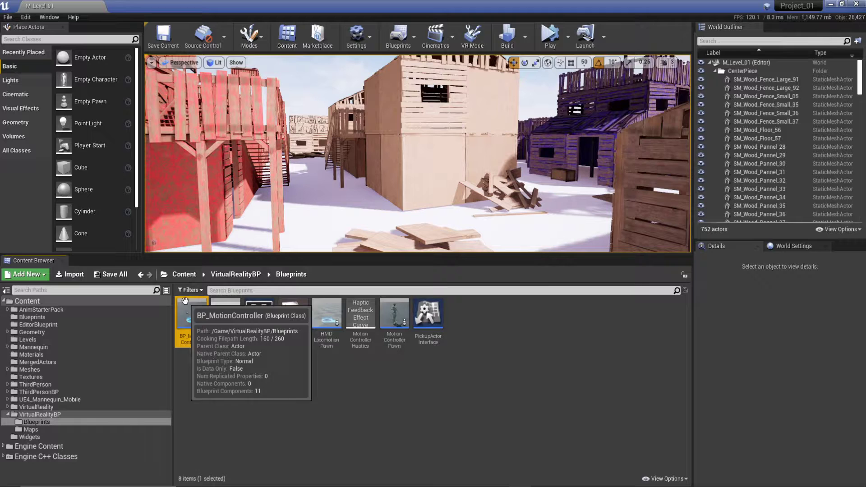
{"action": "right_click", "coordinate": [191, 316]}
{"action": "left_click", "coordinate": [245, 184]}
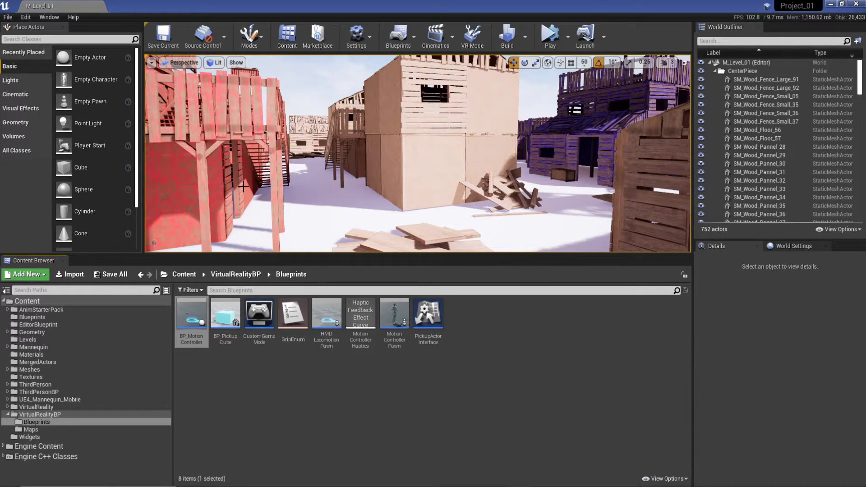
Maximise File Explorer and navigate into Project_01's Intermediate folder.
{"action": "double_click", "coordinate": [516, 61]}
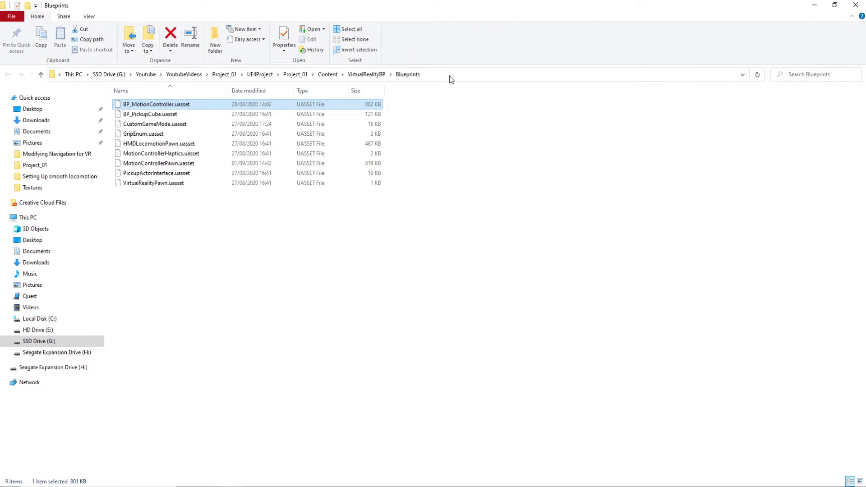
{"action": "left_click", "coordinate": [252, 75]}
{"action": "double_click", "coordinate": [166, 110]}
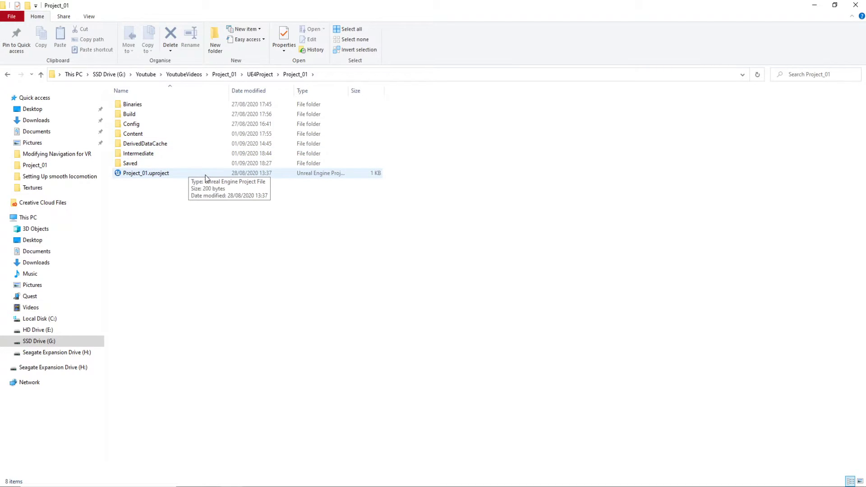
{"action": "double_click", "coordinate": [144, 154]}
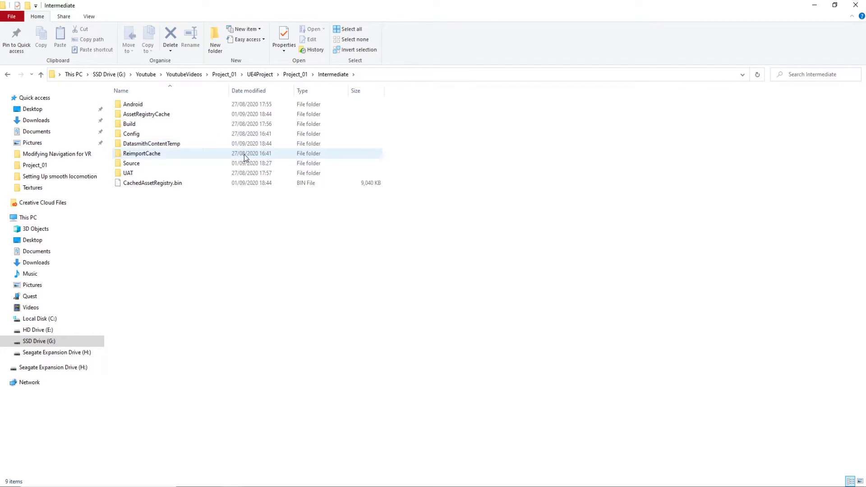
Inspect the Build and Android subfolders inside Intermediate.
{"action": "left_click", "coordinate": [275, 126]}
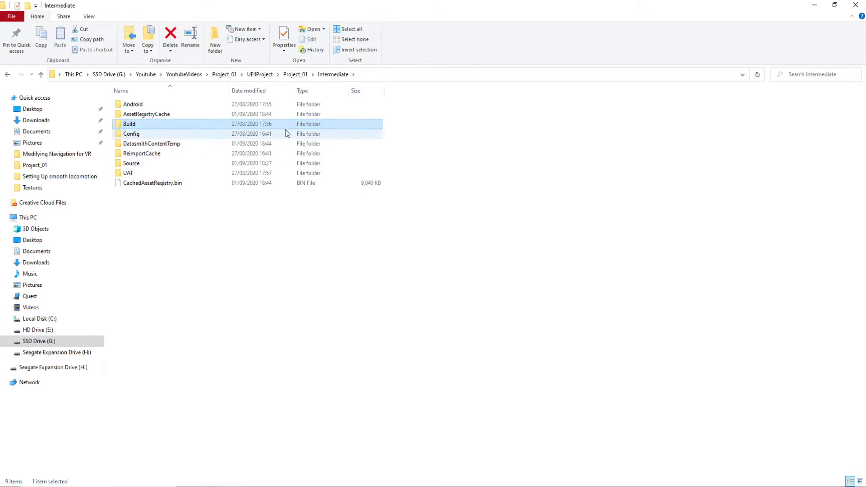
{"action": "double_click", "coordinate": [193, 123]}
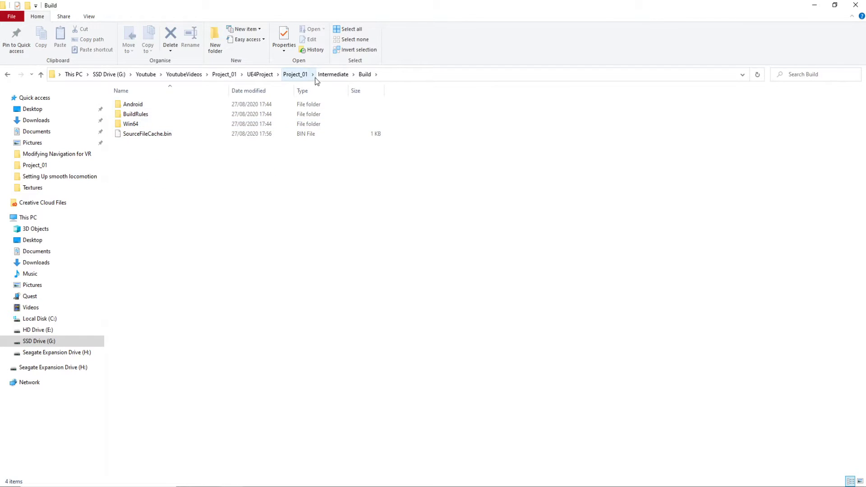
{"action": "key", "text": "alt+Left"}
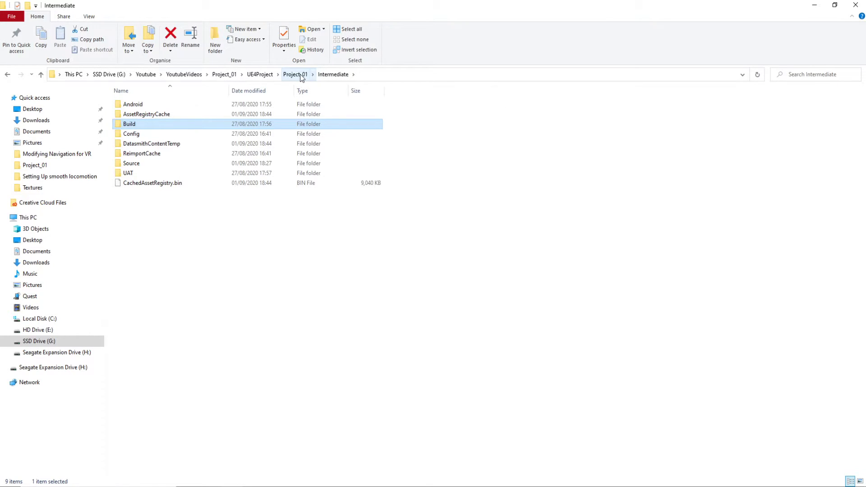
{"action": "left_click", "coordinate": [189, 106]}
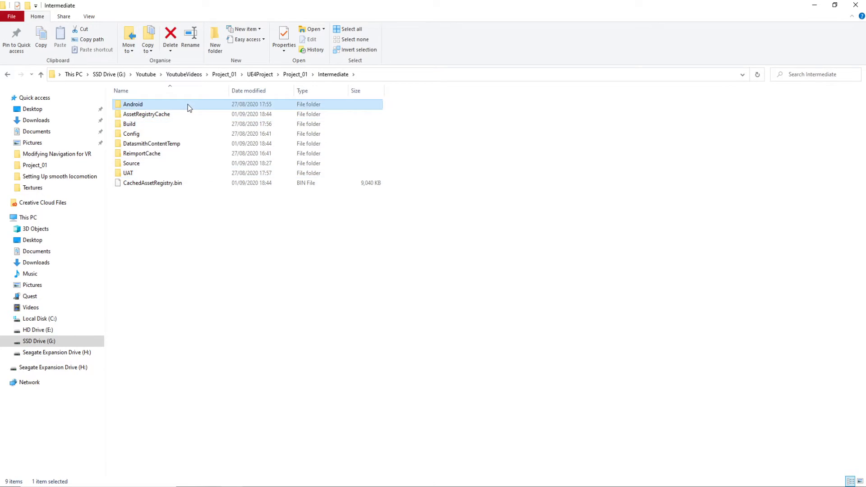
{"action": "double_click", "coordinate": [189, 107]}
Back in Project_01, select the Intermediate folder and press Delete.
{"action": "left_click", "coordinate": [295, 74]}
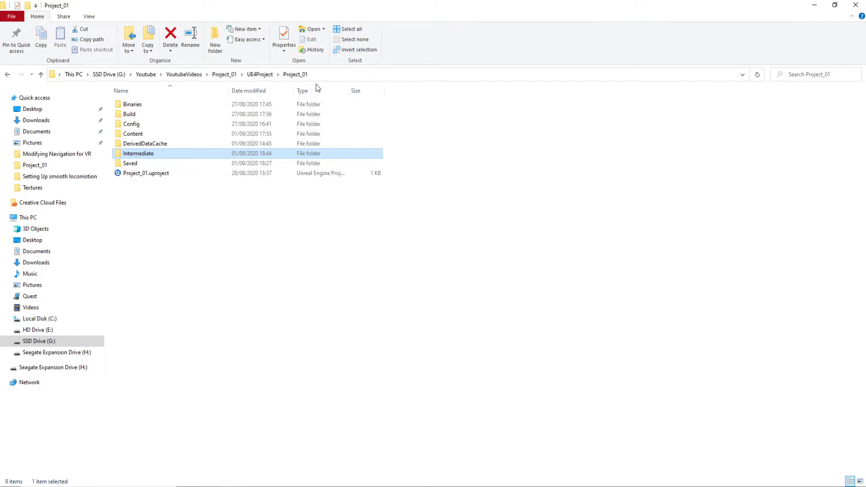
{"action": "left_click", "coordinate": [151, 143]}
{"action": "left_click", "coordinate": [164, 237]}
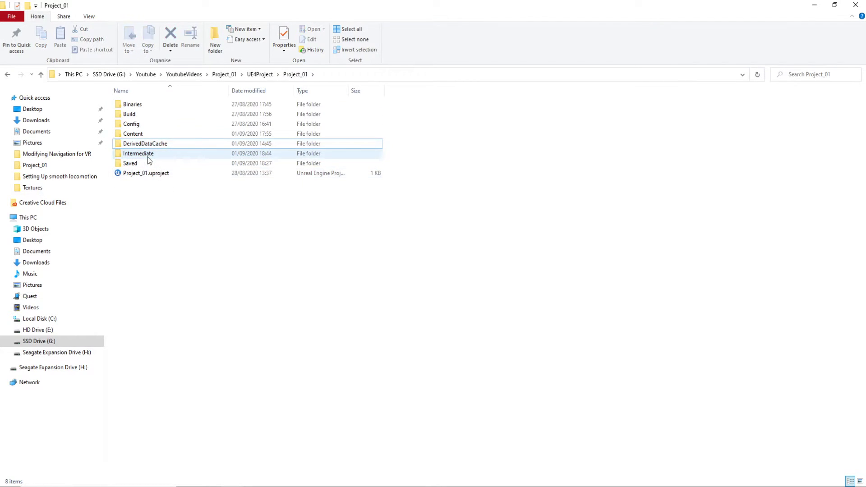
{"action": "left_click", "coordinate": [149, 153]}
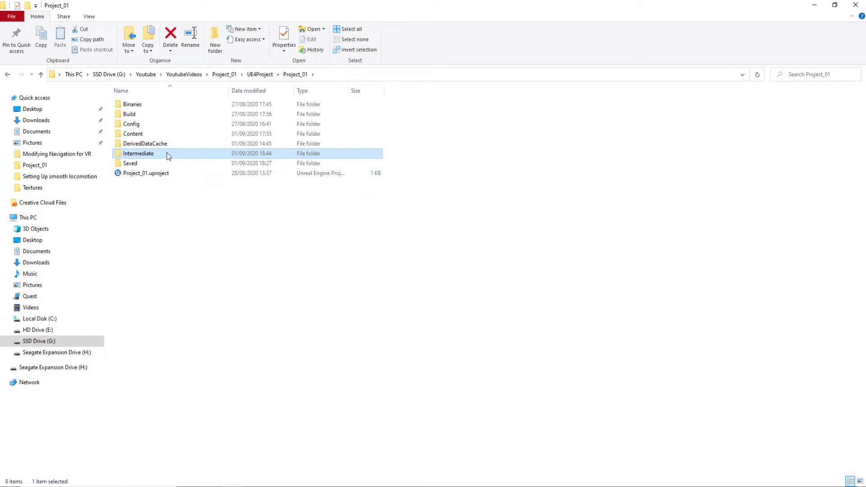
{"action": "key", "text": "Delete"}
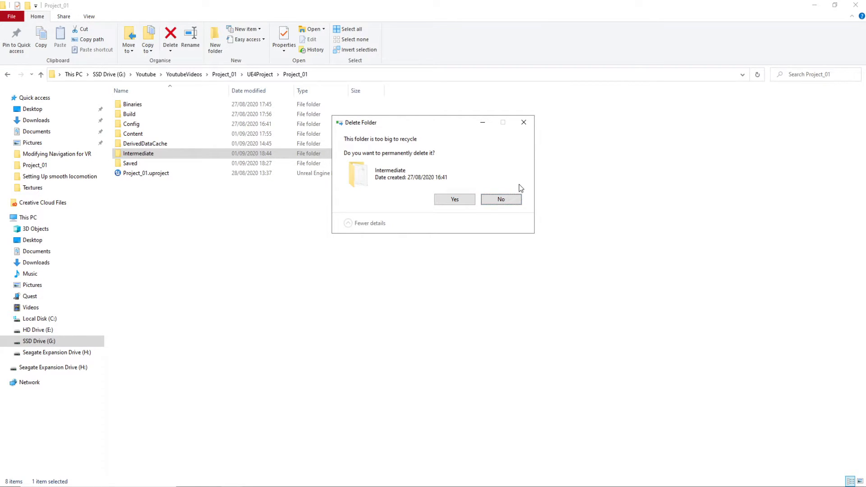
Decline the permanent deletion and cut the Intermediate folder instead.
{"action": "left_click", "coordinate": [506, 201]}
{"action": "right_click", "coordinate": [154, 153]}
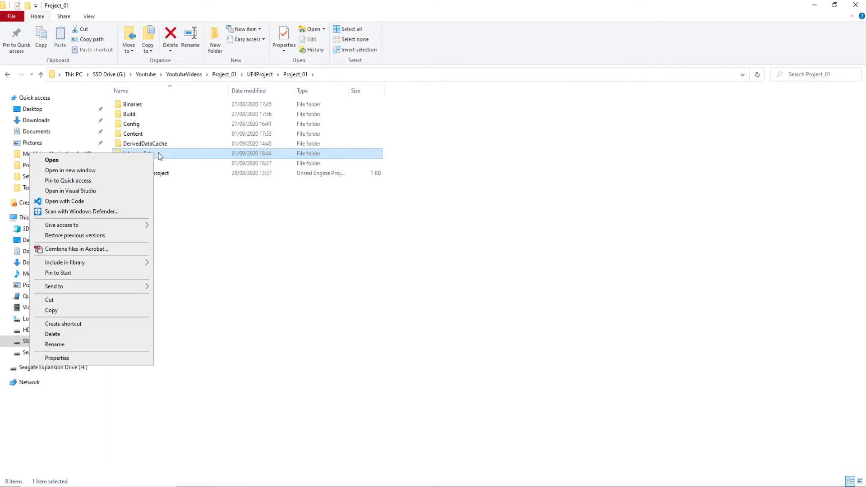
{"action": "left_click", "coordinate": [67, 302]}
Paste Intermediate onto the desktop and confirm only CachedAssetRegistry.bin remains in the project.
{"action": "left_click", "coordinate": [814, 5]}
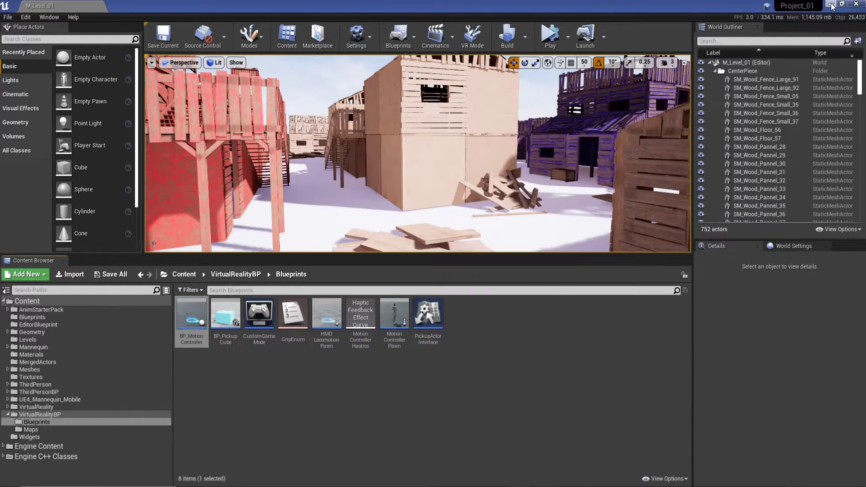
{"action": "left_click", "coordinate": [830, 4]}
{"action": "right_click", "coordinate": [382, 54]}
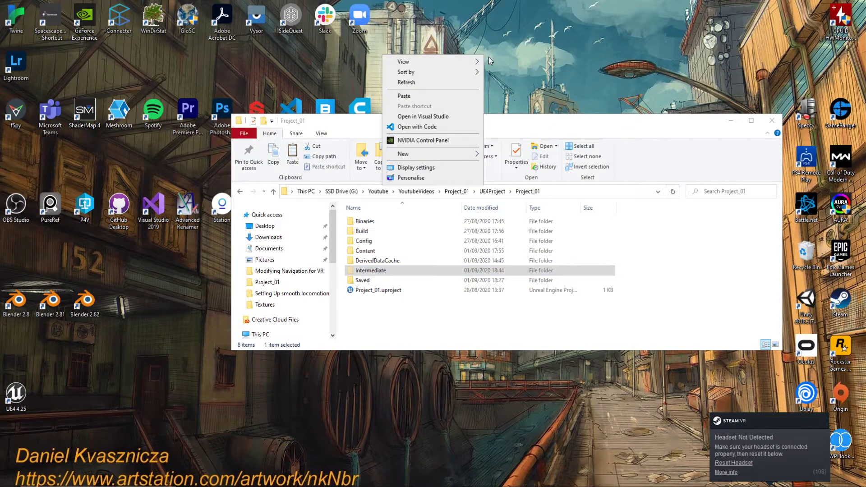
{"action": "left_click", "coordinate": [456, 103]}
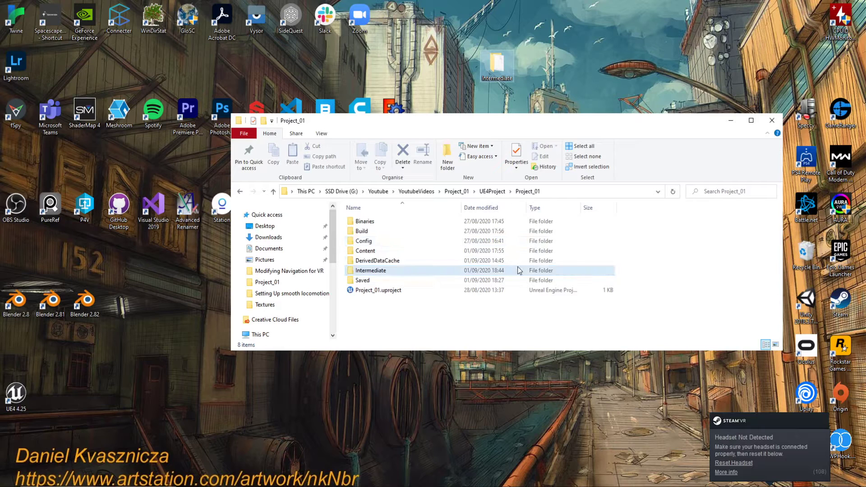
{"action": "double_click", "coordinate": [522, 270]}
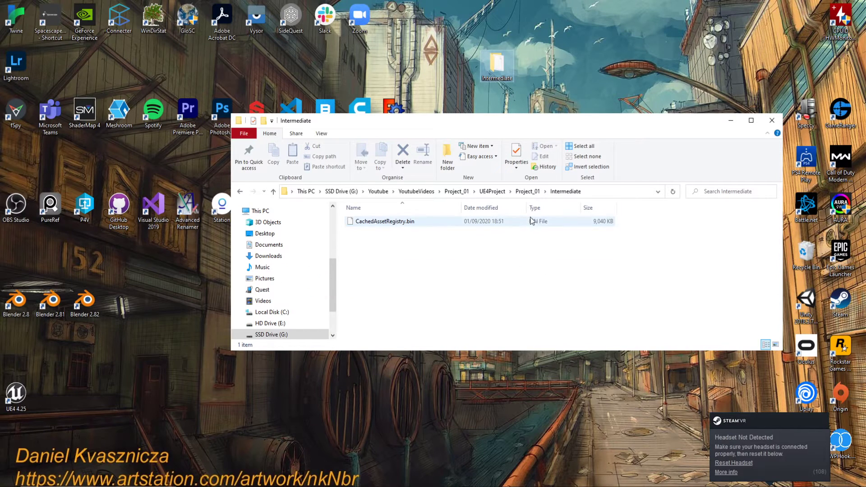
{"action": "left_click", "coordinate": [527, 191]}
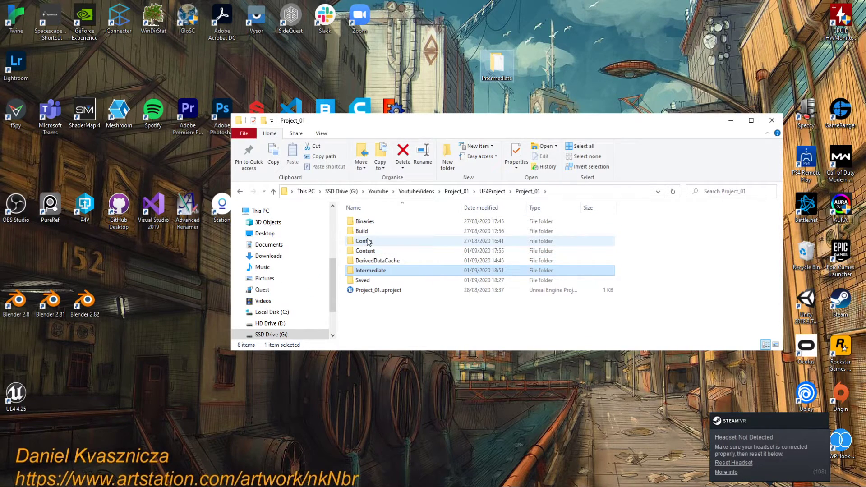
Reopen Project_01.uproject in Unreal and bring up a taller Project Launcher window.
{"action": "double_click", "coordinate": [401, 292]}
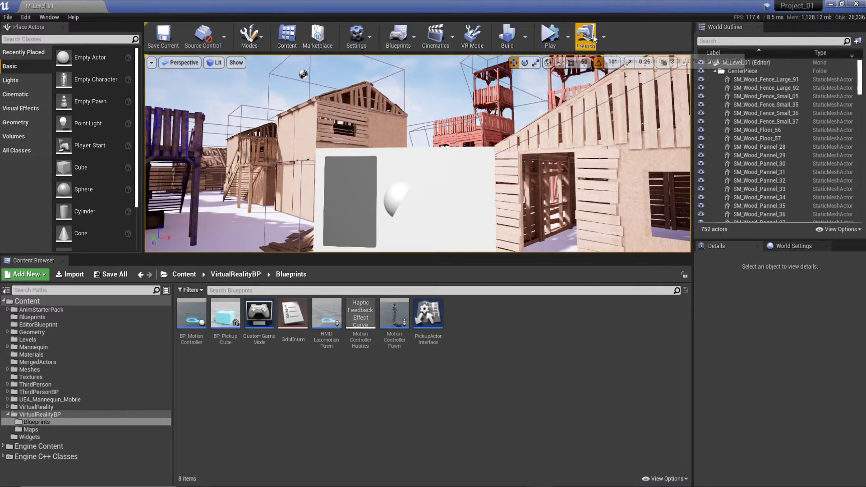
{"action": "left_click", "coordinate": [603, 37]}
{"action": "left_click", "coordinate": [638, 175]}
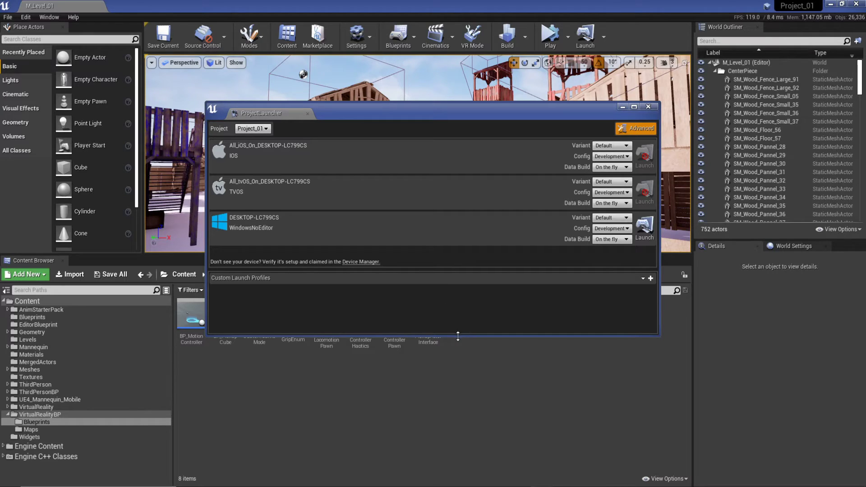
{"action": "left_click_drag", "start_coordinate": [458, 335], "coordinate": [448, 439]}
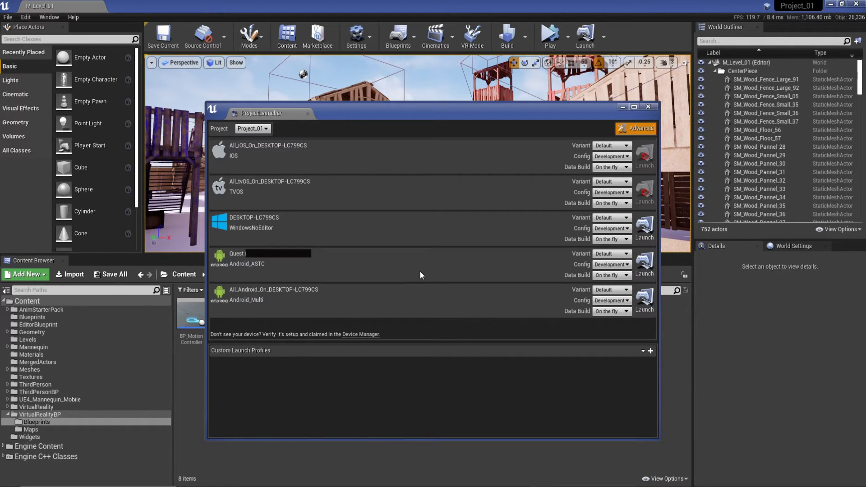
Launch to the Quest with variant Android_ASTC and data build By the book.
{"action": "left_click", "coordinate": [624, 254]}
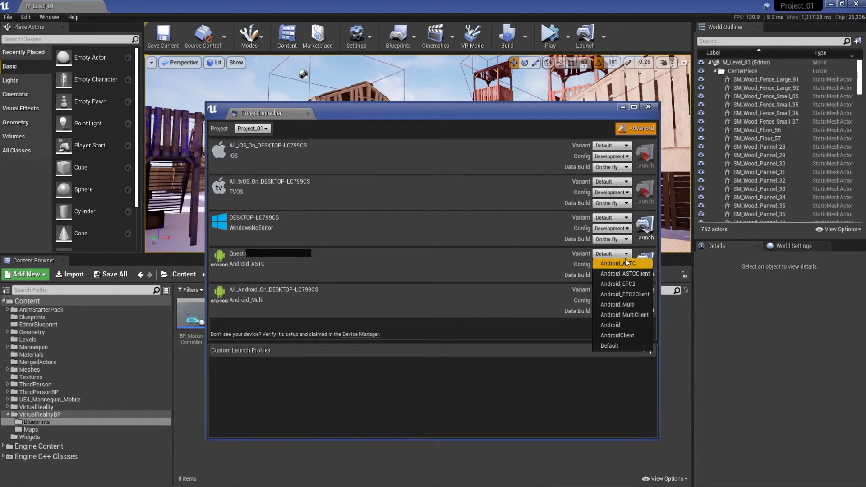
{"action": "left_click", "coordinate": [623, 264]}
{"action": "left_click", "coordinate": [613, 275]}
{"action": "left_click", "coordinate": [605, 285]}
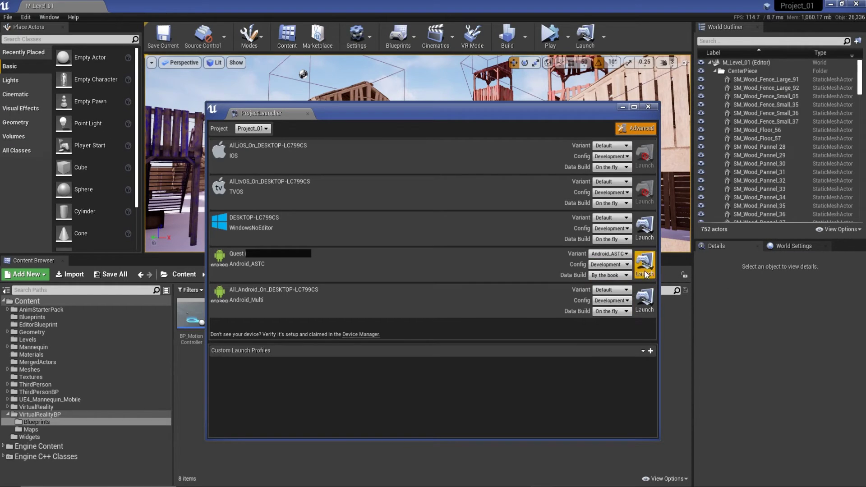
{"action": "left_click", "coordinate": [643, 262]}
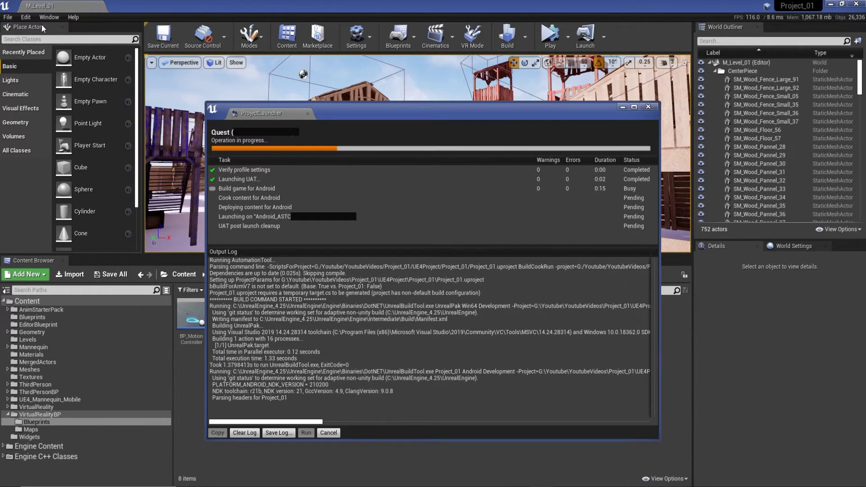
{"action": "left_click", "coordinate": [26, 17]}
{"action": "left_click", "coordinate": [75, 150]}
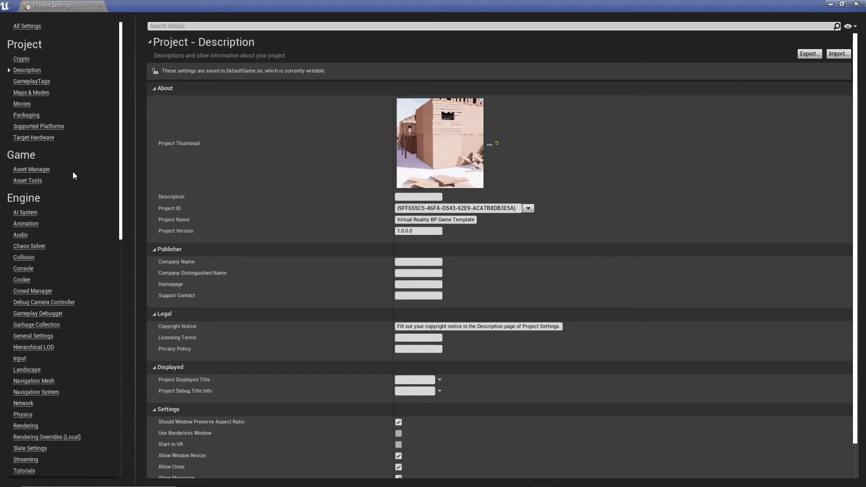
{"action": "left_click", "coordinate": [20, 425]}
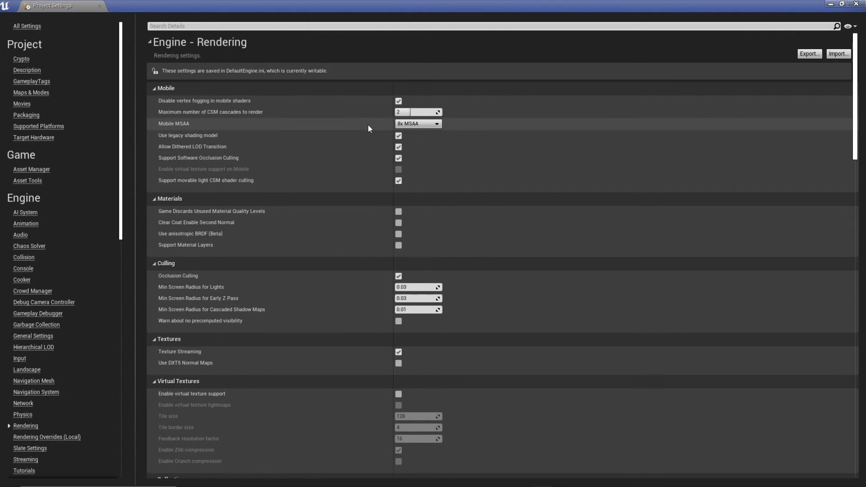
{"action": "scroll", "coordinate": [465, 229], "scroll_direction": "down", "scroll_amount": 5}
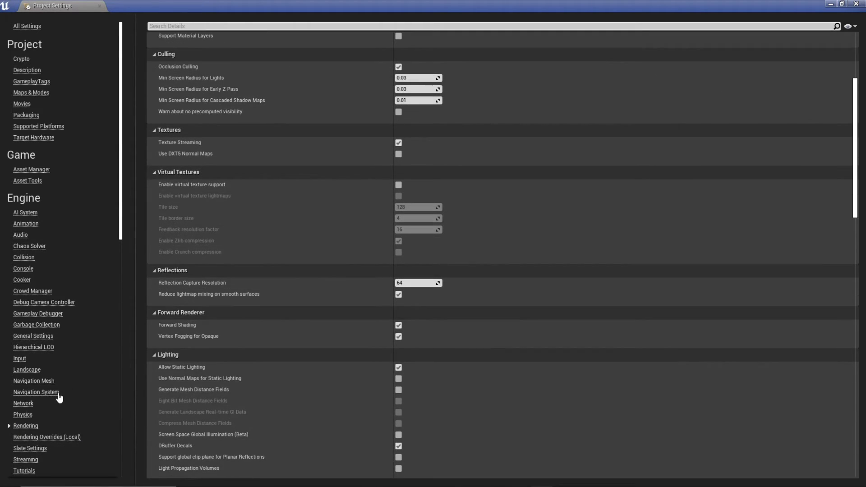
{"action": "scroll", "coordinate": [38, 408], "scroll_direction": "down", "scroll_amount": 3}
{"action": "scroll", "coordinate": [37, 408], "scroll_direction": "down", "scroll_amount": 10}
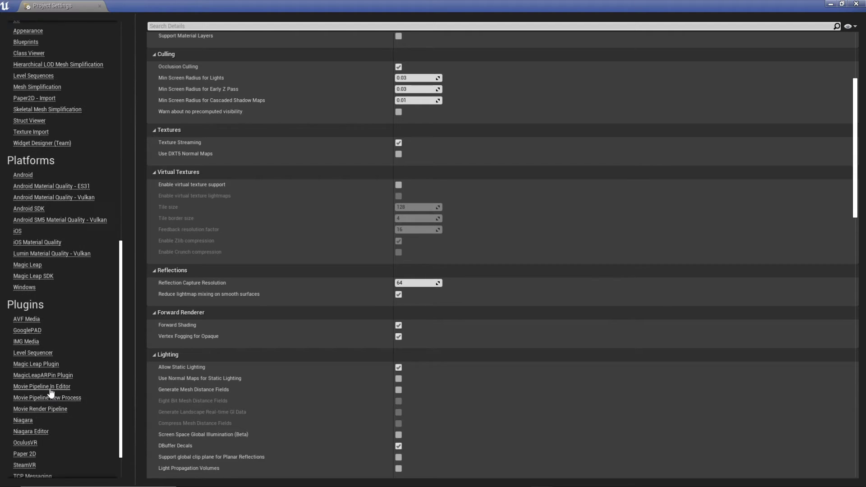
{"action": "left_click", "coordinate": [23, 400]}
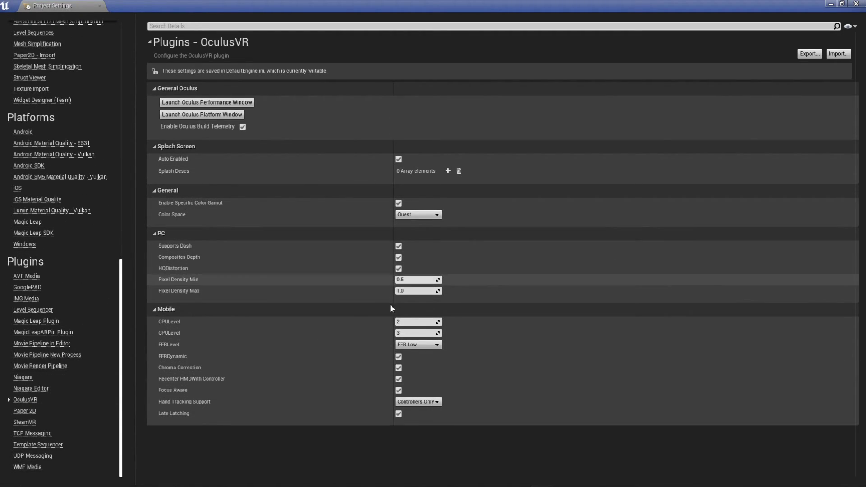
{"action": "left_click", "coordinate": [859, 6]}
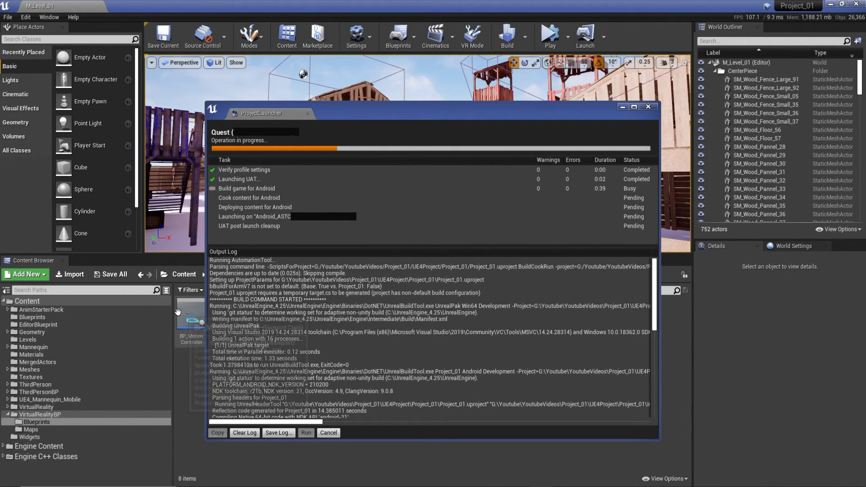
{"action": "mouse_move", "coordinate": [183, 307]}
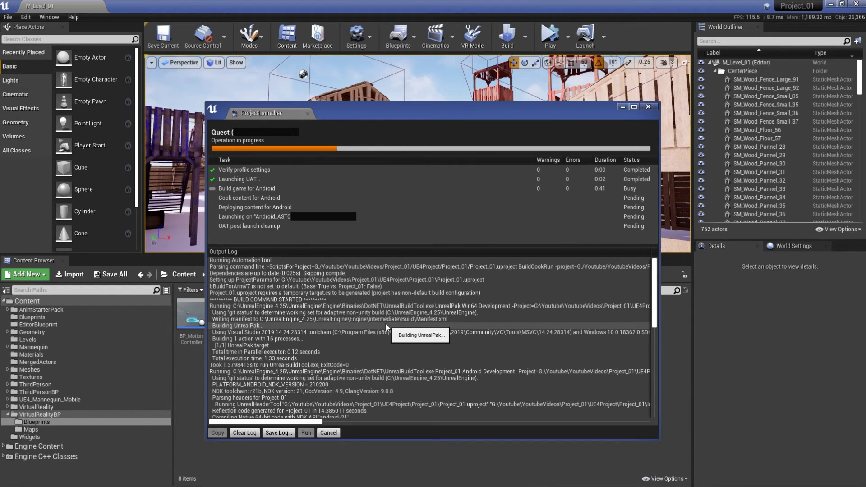